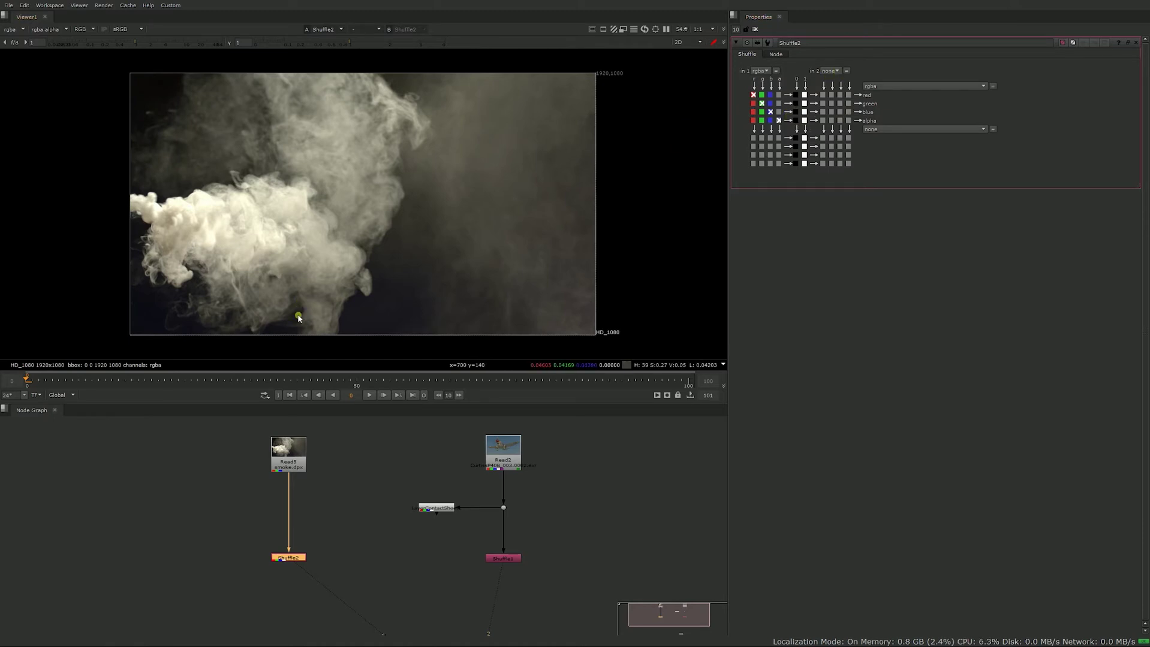
Step: Show only the alpha channel of Shuffle2's smoke output in the viewer
key("a")
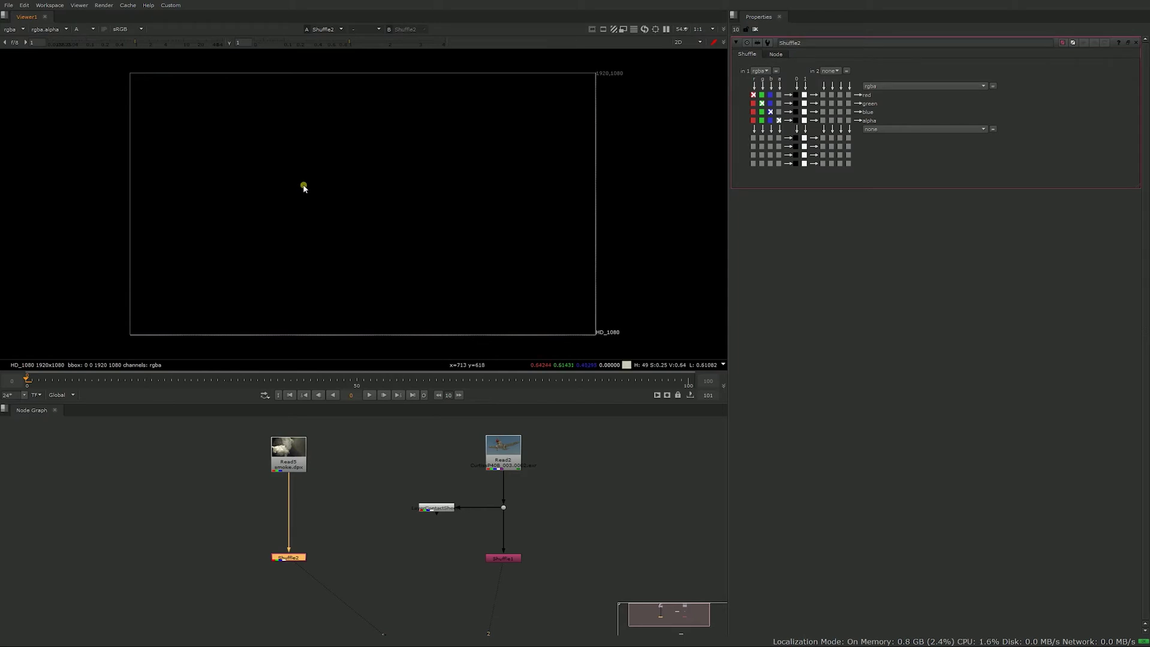
Step: Route the smoke's red channel into Shuffle2's alpha, check the new matte, then return to RGB
key("r")
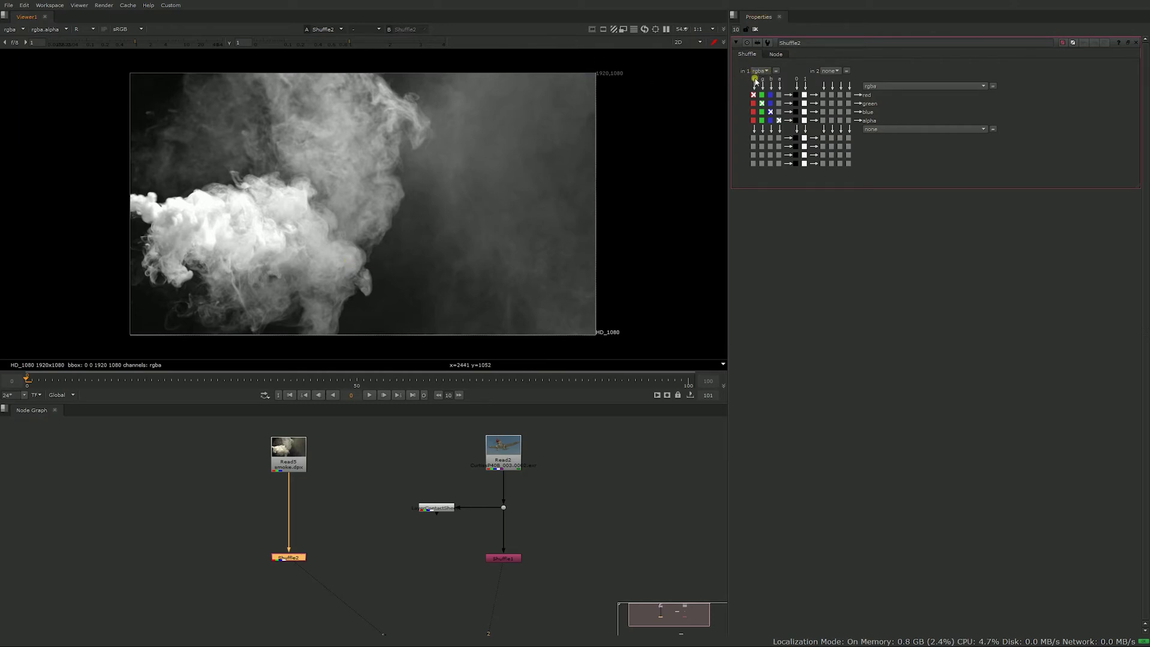
left_click(753, 121)
left_click(81, 29)
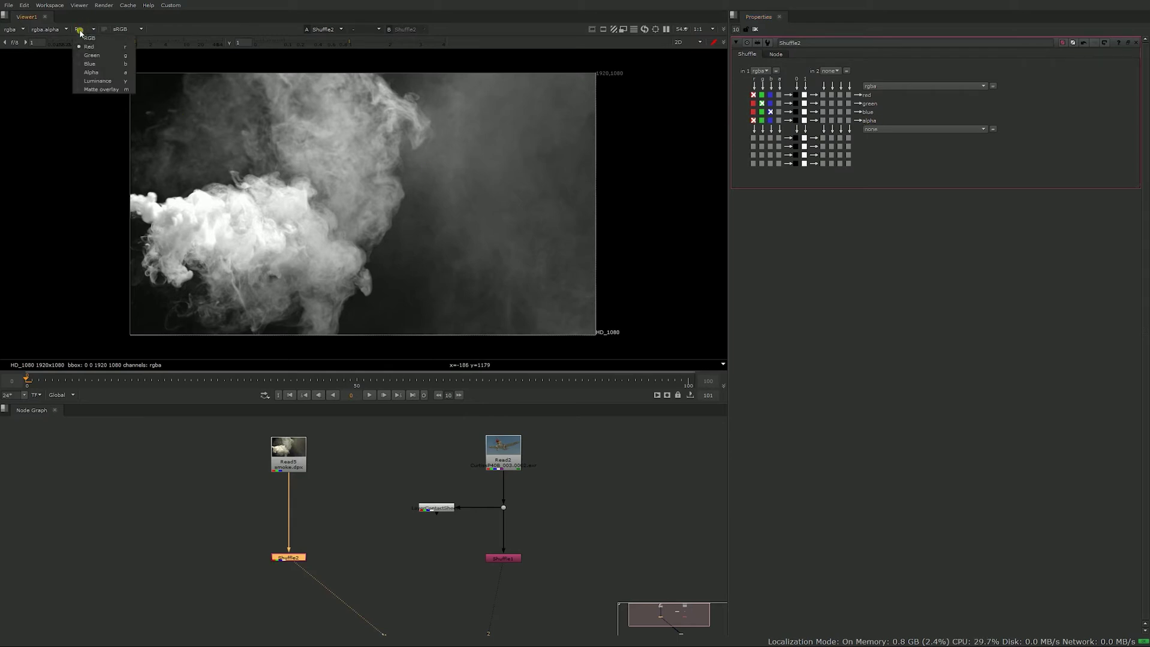
left_click(87, 47)
left_click(84, 30)
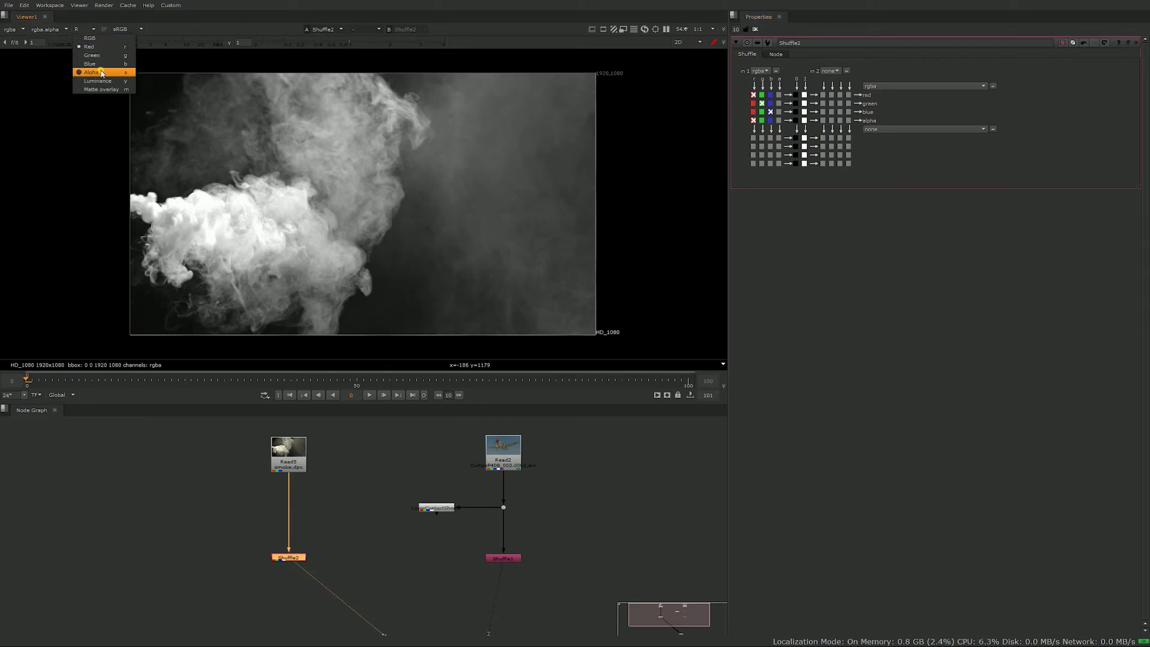
left_click(102, 72)
left_click(84, 29)
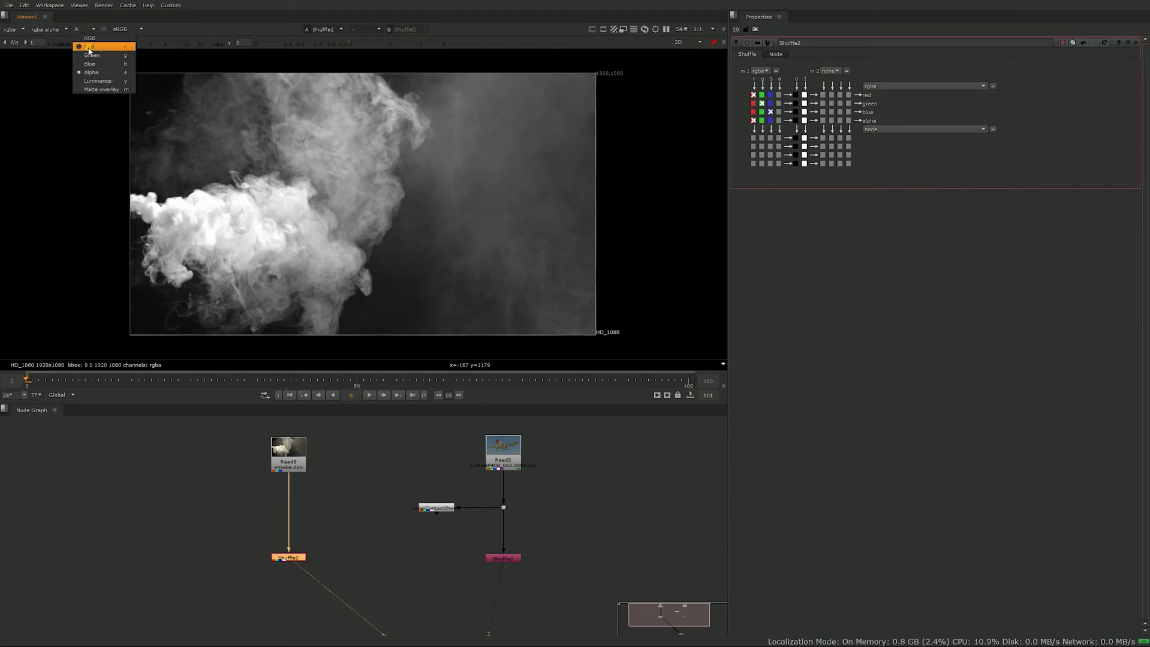
left_click(87, 47)
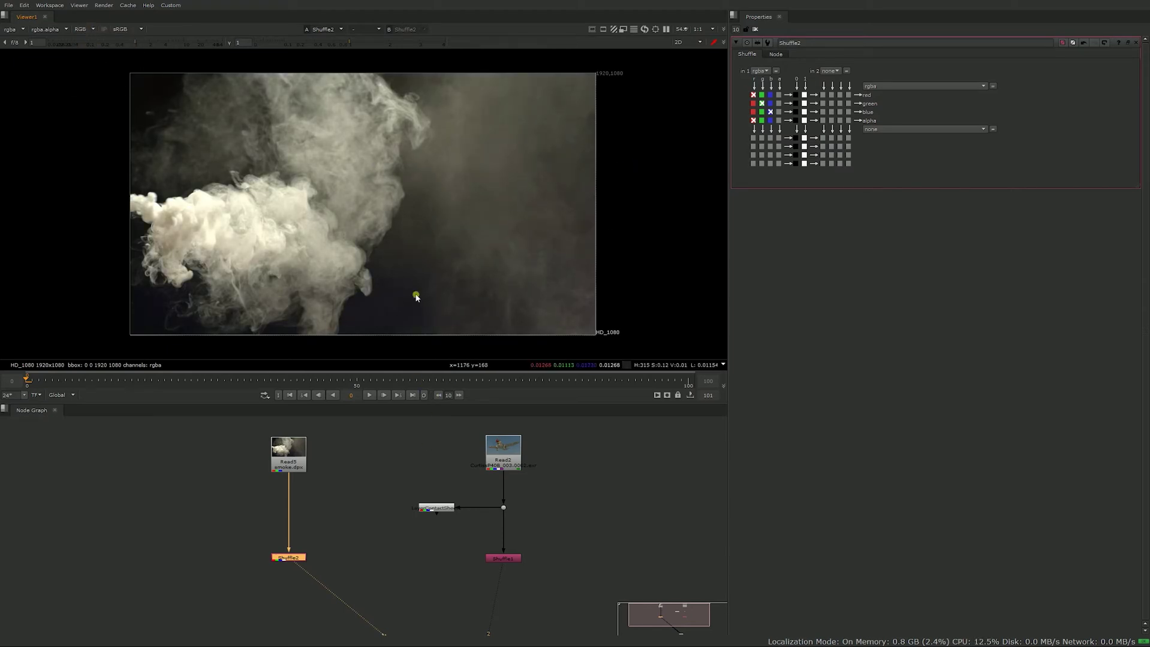
Step: Feed the smoke's blue channel into Shuffle2's red, green and alpha outputs
left_click(770, 95)
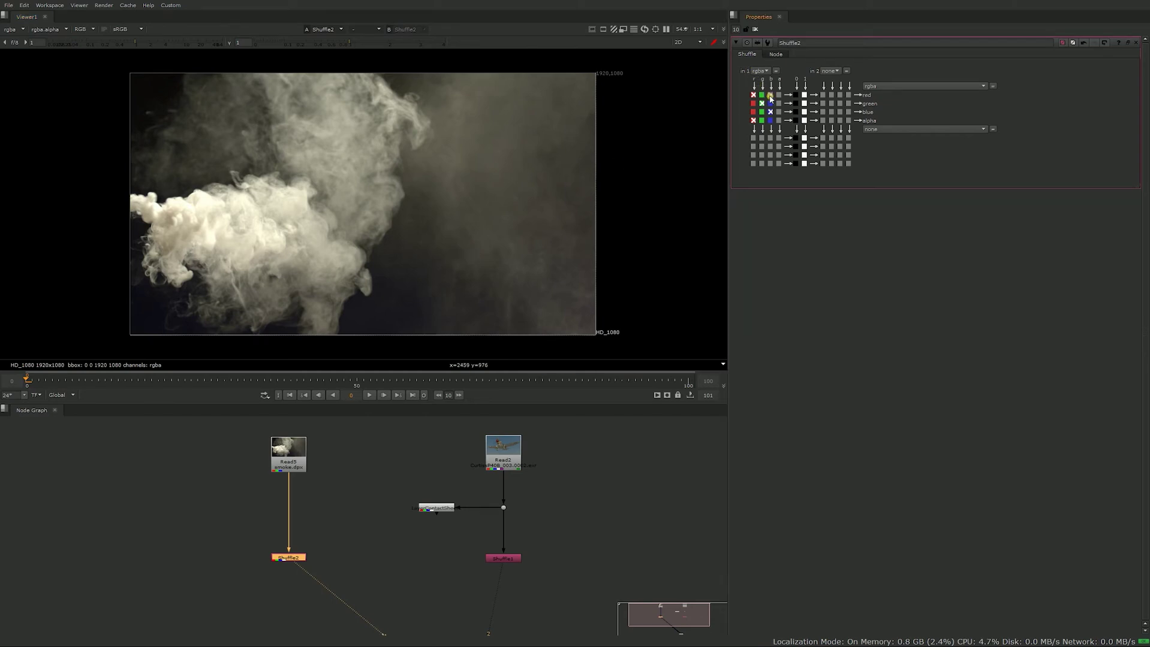
left_click(770, 103)
left_click(771, 121)
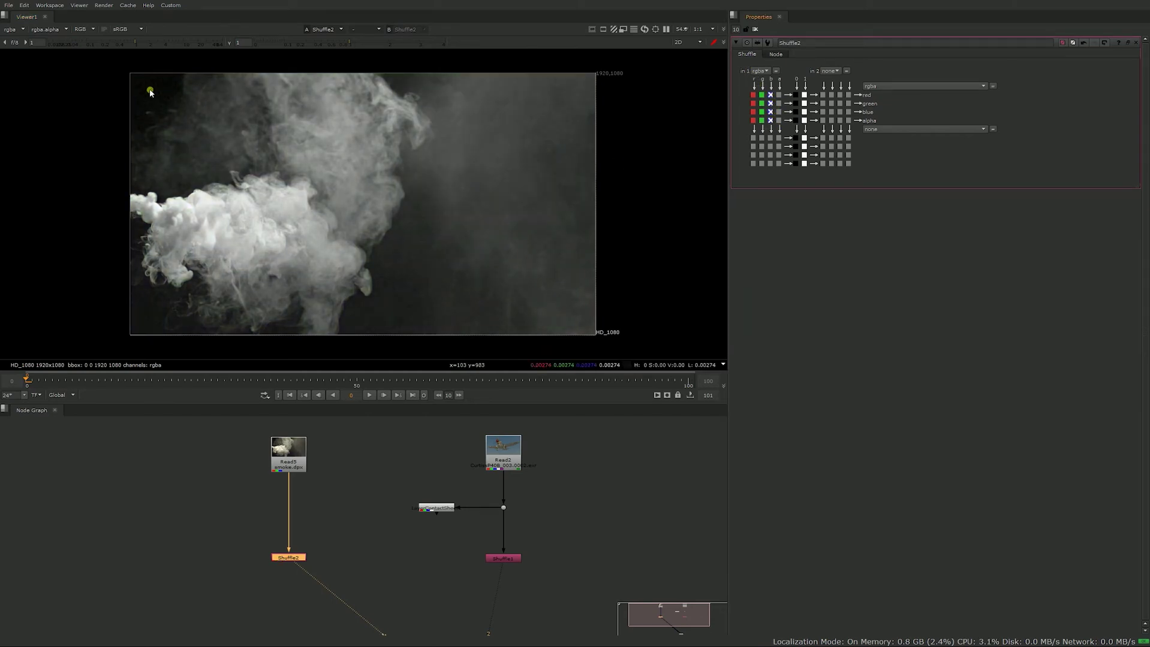
Step: Check the green channel alone, return to RGB, then view the Read2 plane render
left_click(84, 28)
left_click(85, 49)
left_click(84, 28)
left_click(85, 31)
left_click(85, 30)
left_click(83, 20)
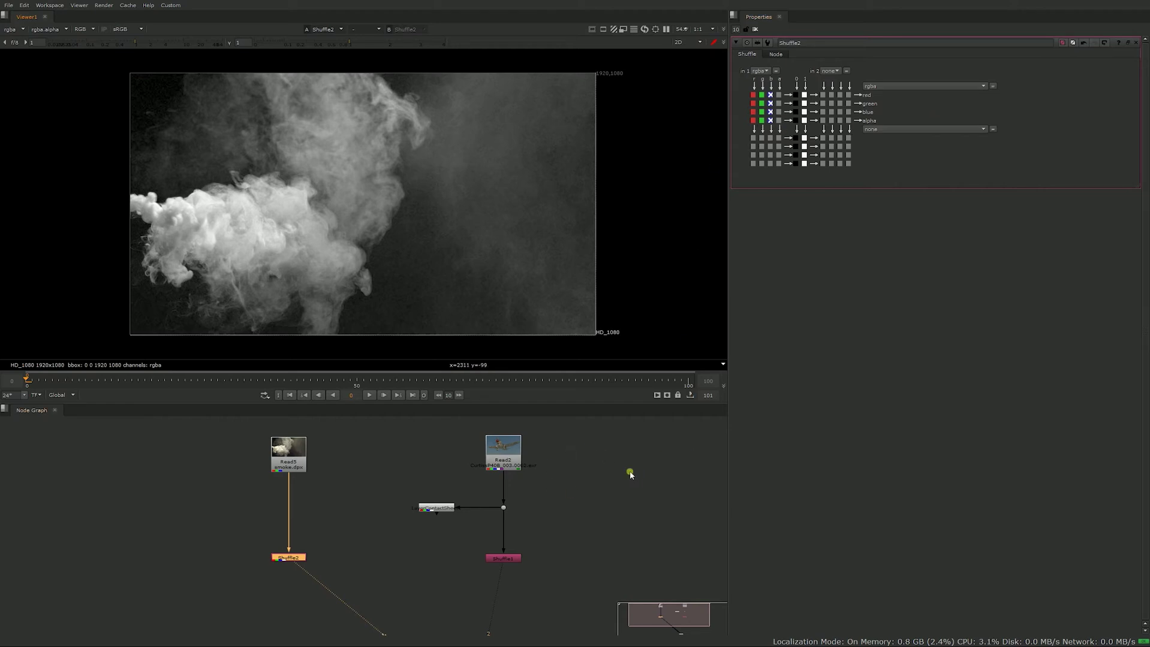
left_click(500, 467)
key("1")
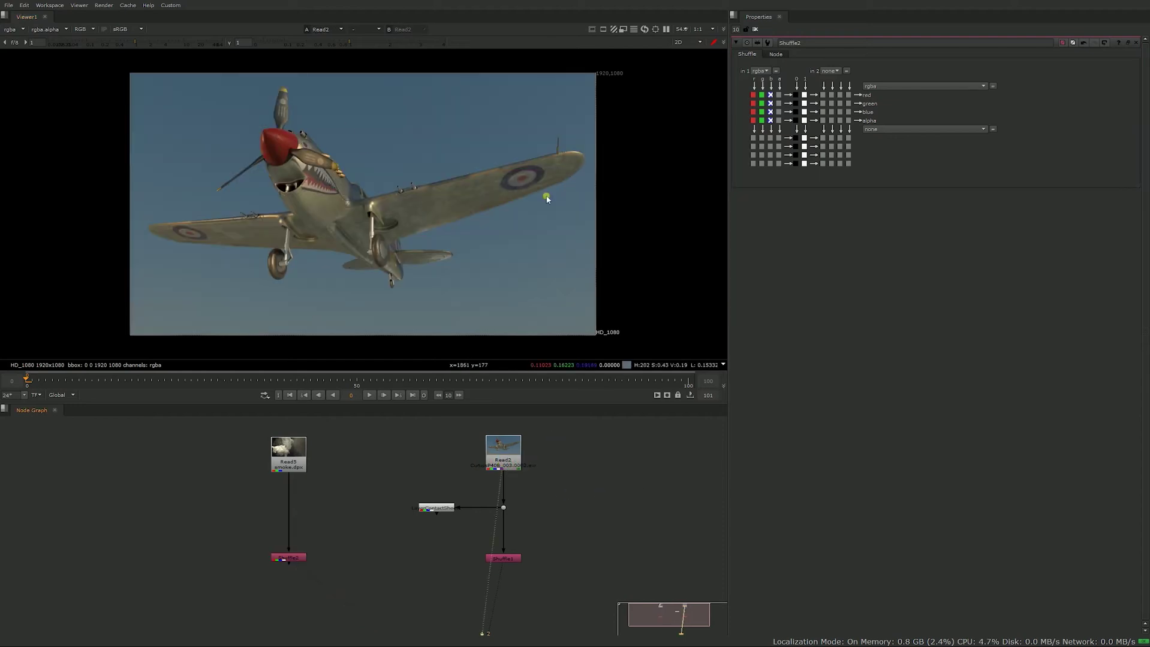
Step: View the LayerContactSheet showing every plane render pass, with Shuffle1's settings open
left_click_drag(475, 477, 422, 553)
left_click_drag(386, 458, 465, 547)
key("1")
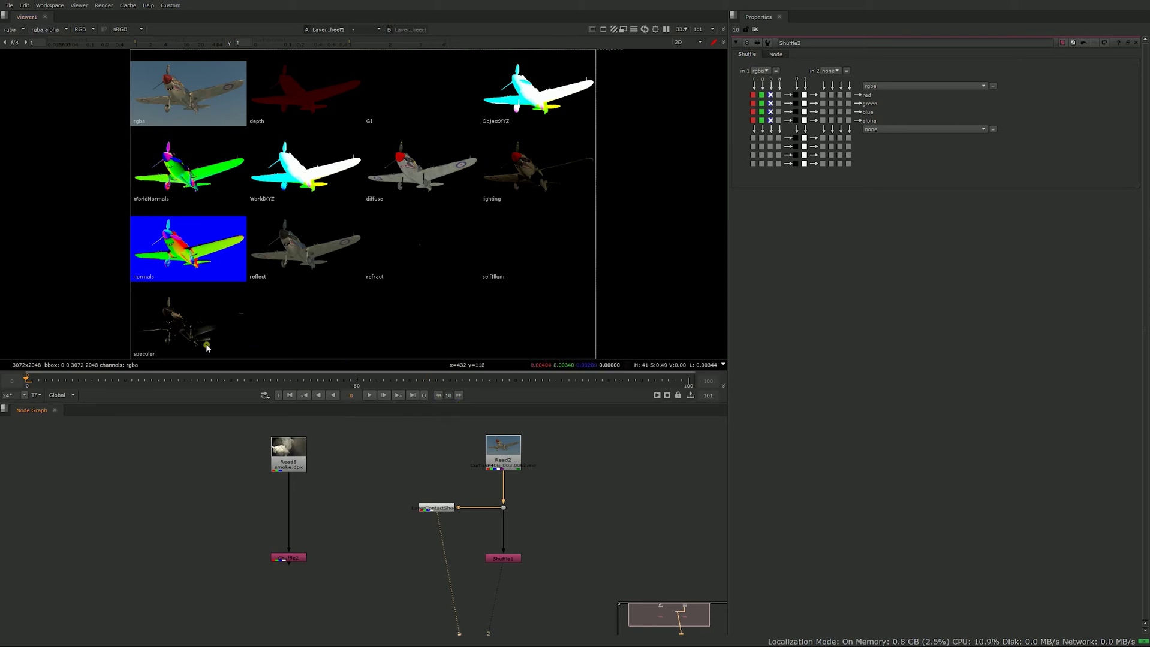
double_click(503, 559)
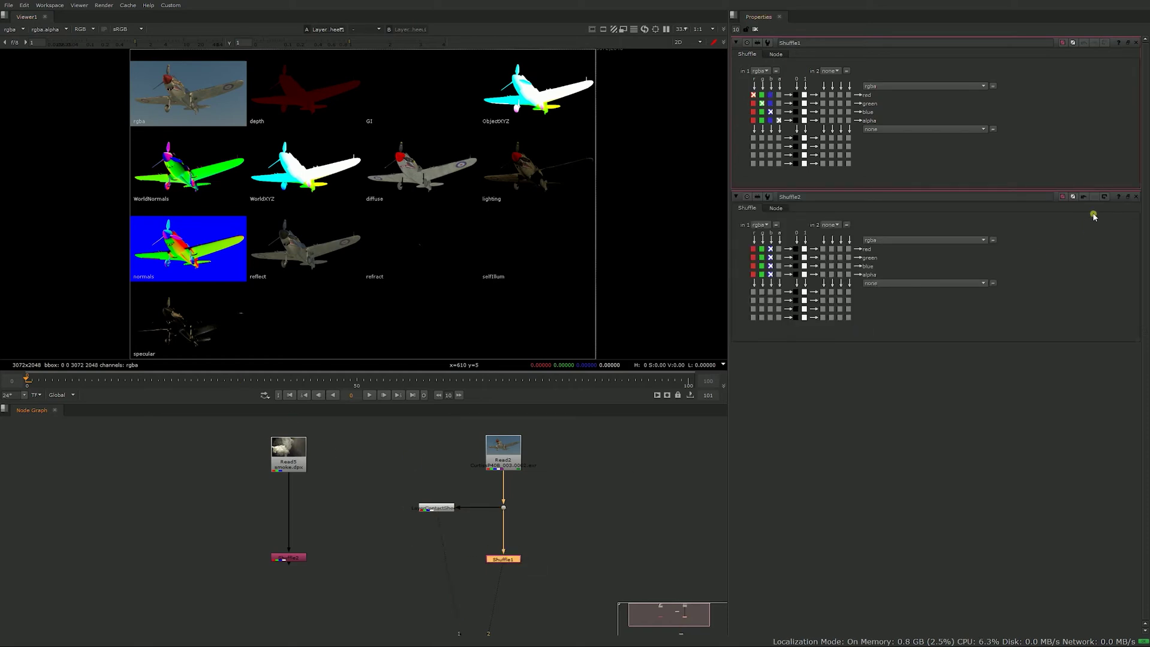
Step: Close Shuffle2's panel and set Shuffle1's in 1 layer to specular
left_click(1137, 198)
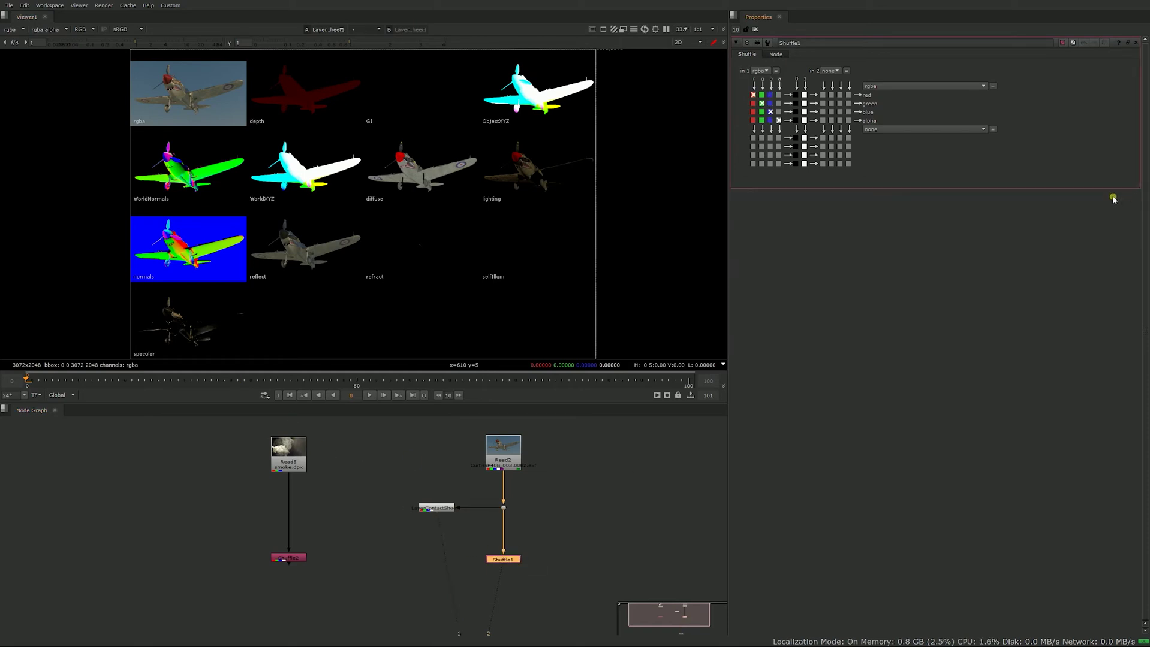
left_click(763, 70)
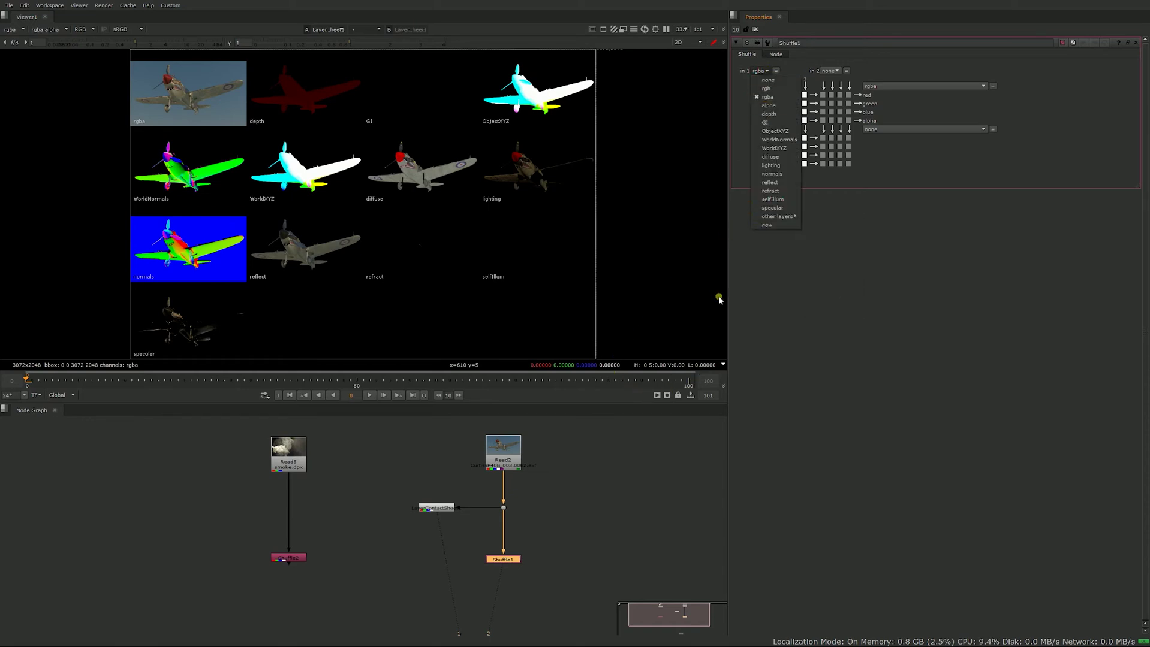
left_click(774, 208)
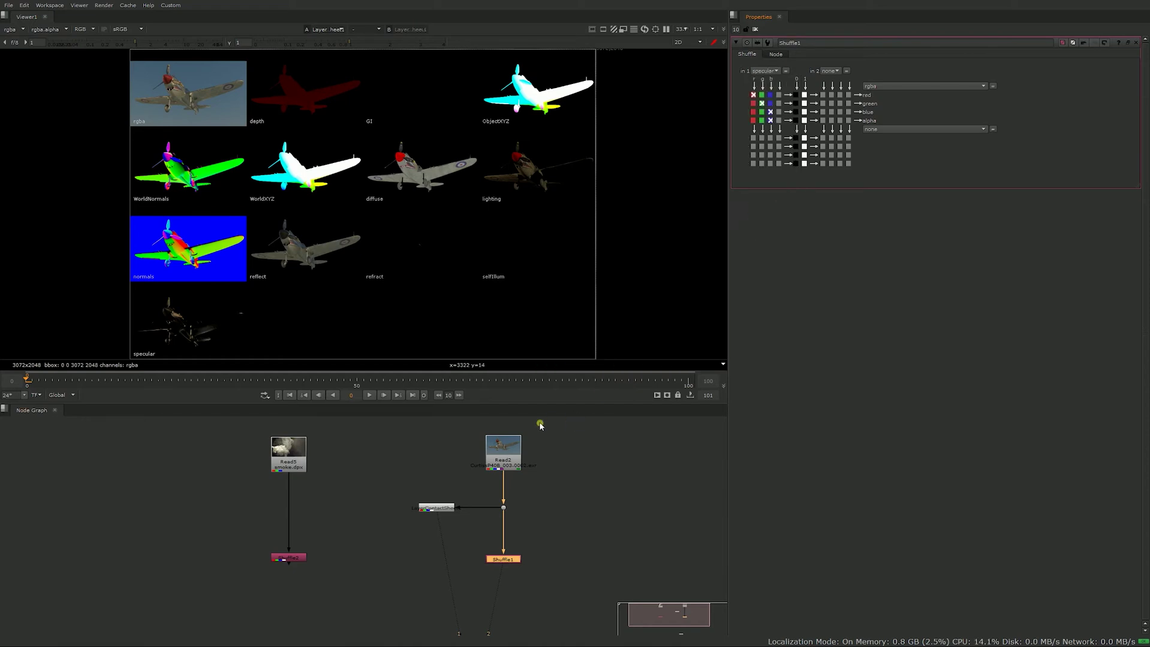
Step: Show the plane render in viewer input 2 and Shuffle1's specular result in input 1
left_click(503, 456)
key("2")
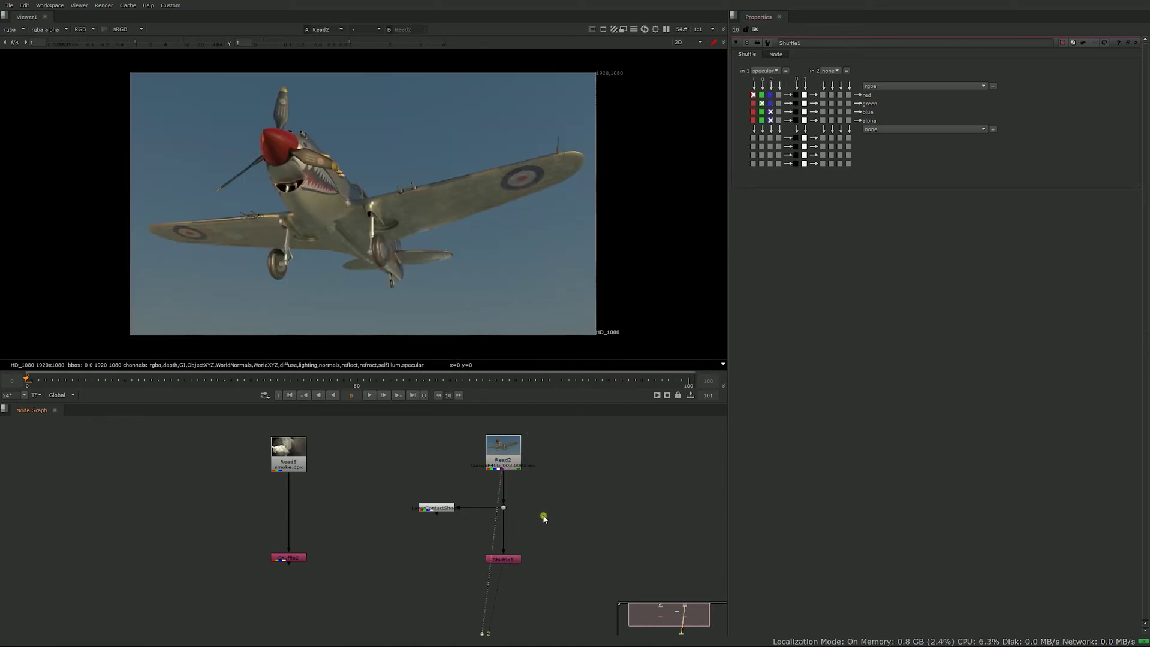
left_click_drag(543, 517, 461, 598)
key("1")
left_click(468, 595)
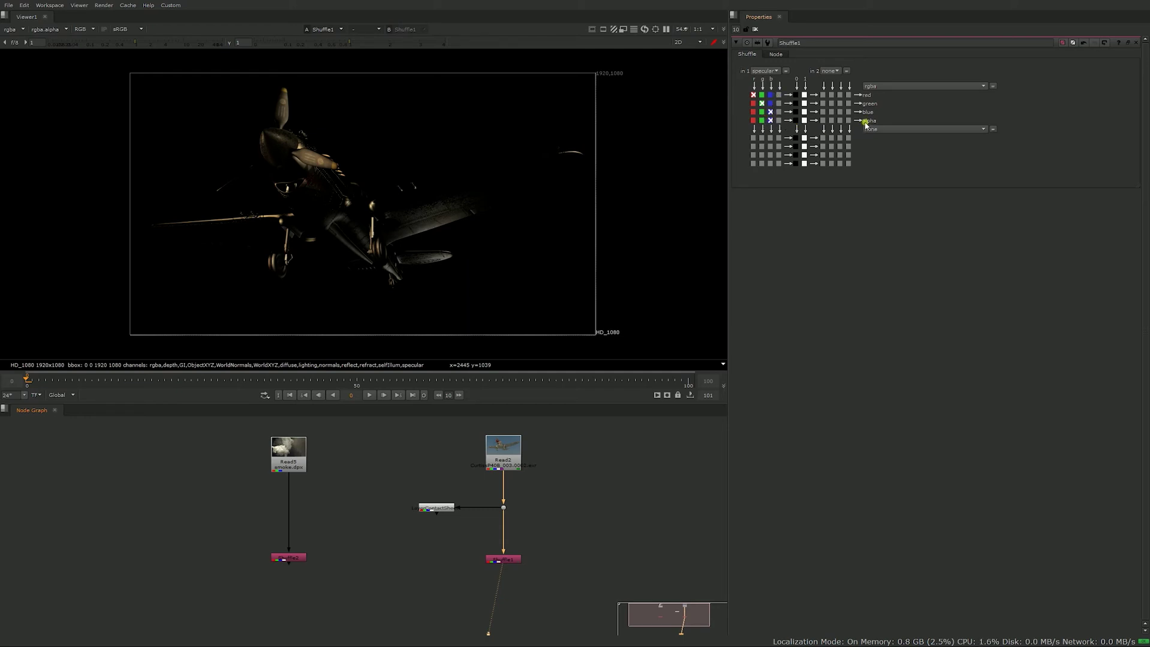
Step: Set Shuffle1's output alpha to a constant 1, checking alpha and blue in the viewer
key("a")
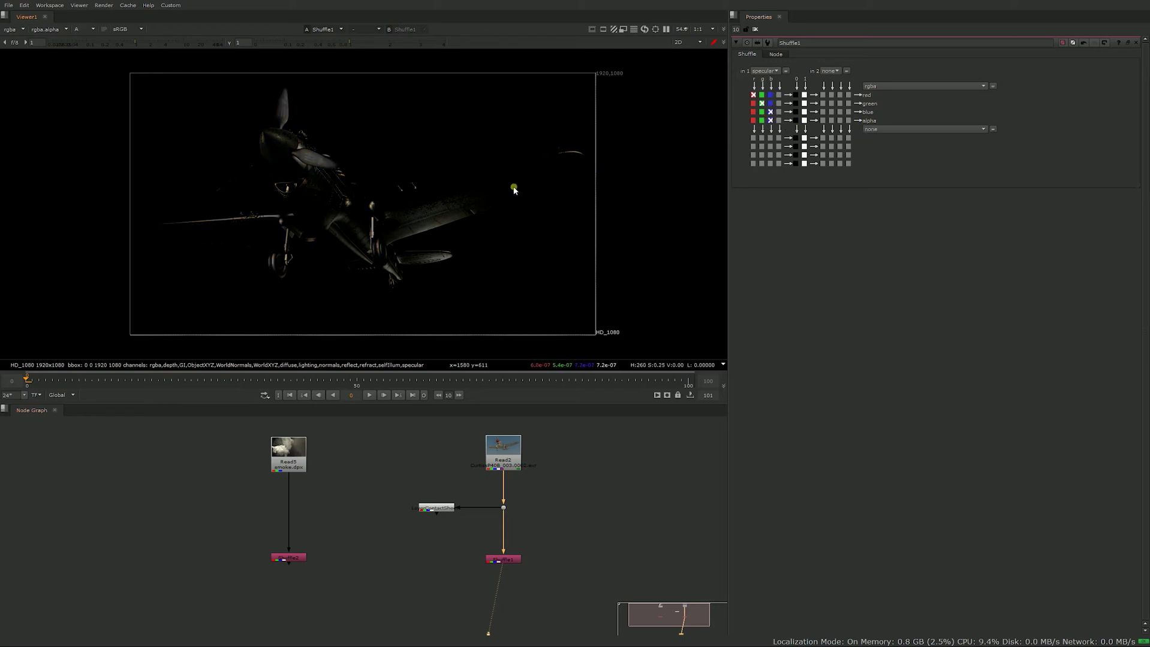
key("b")
key("b")
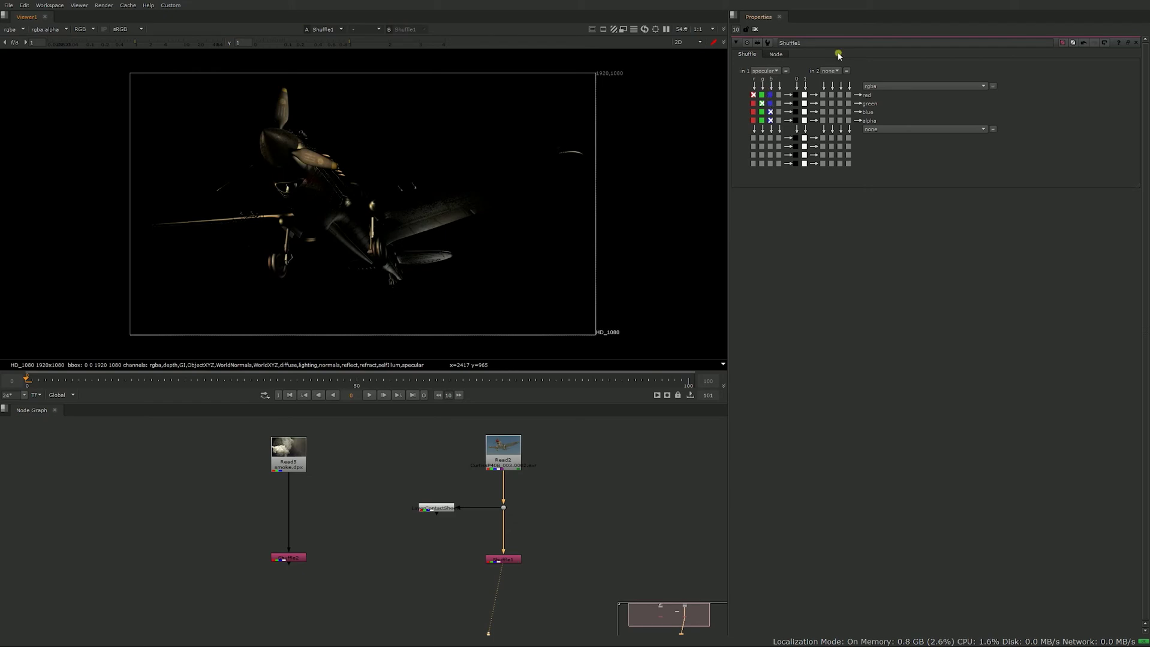
left_click(796, 121)
key("a")
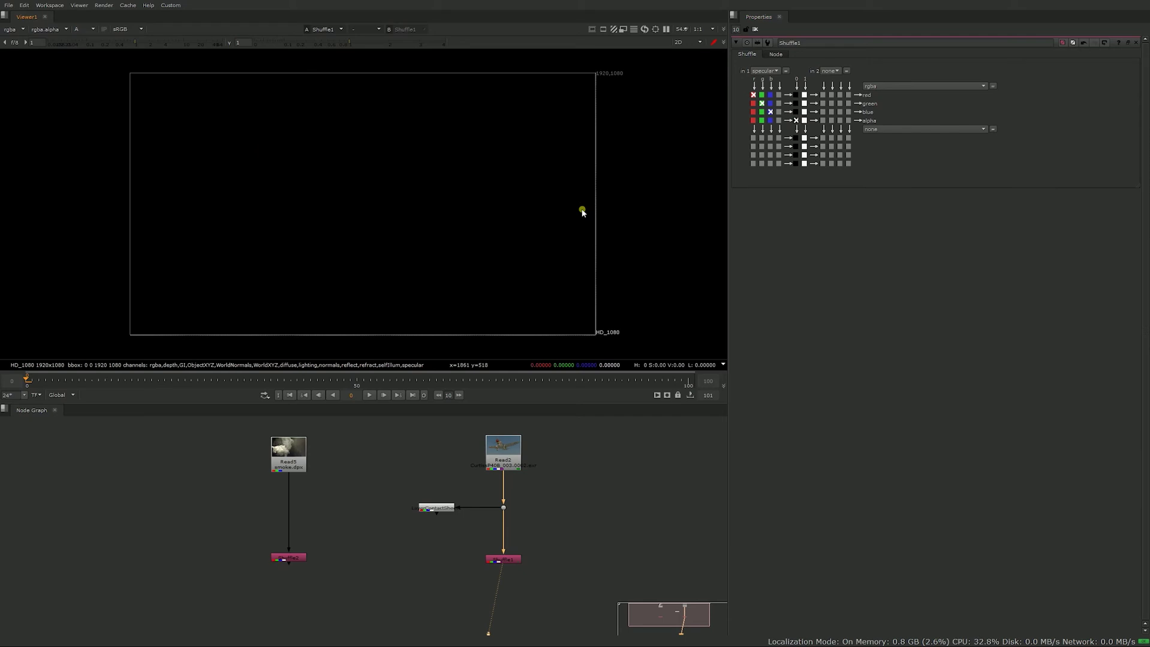
left_click(804, 120)
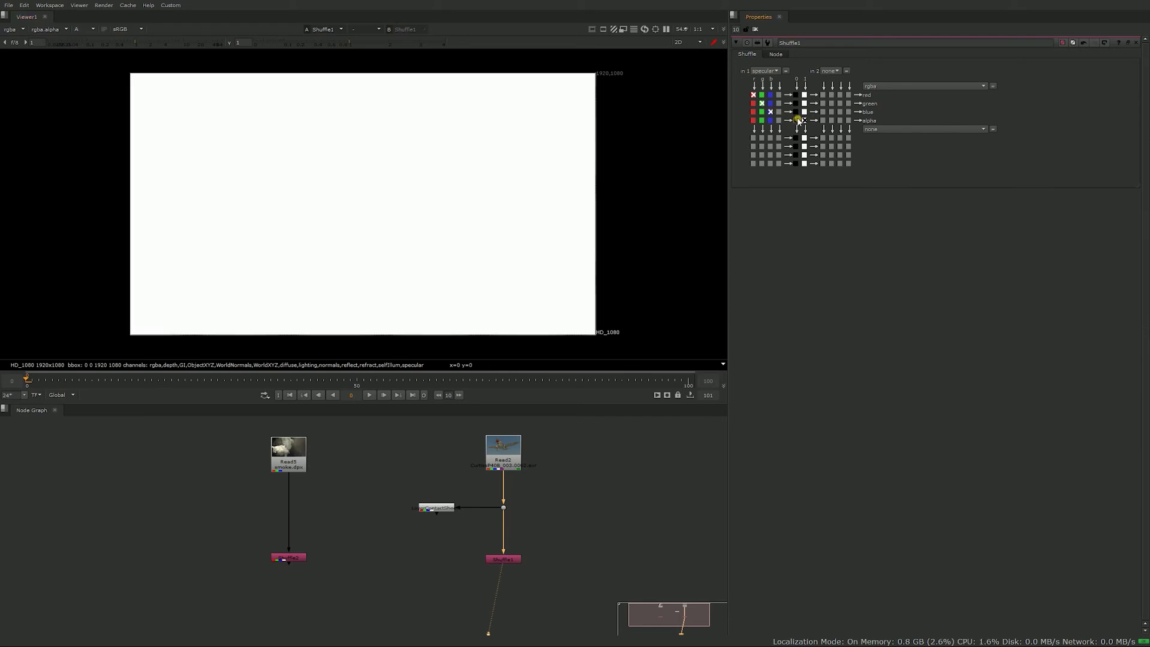
Step: Compare the original plane's alpha through Dot1 with Shuffle1's specular result
left_click_drag(523, 491, 483, 530)
key("1")
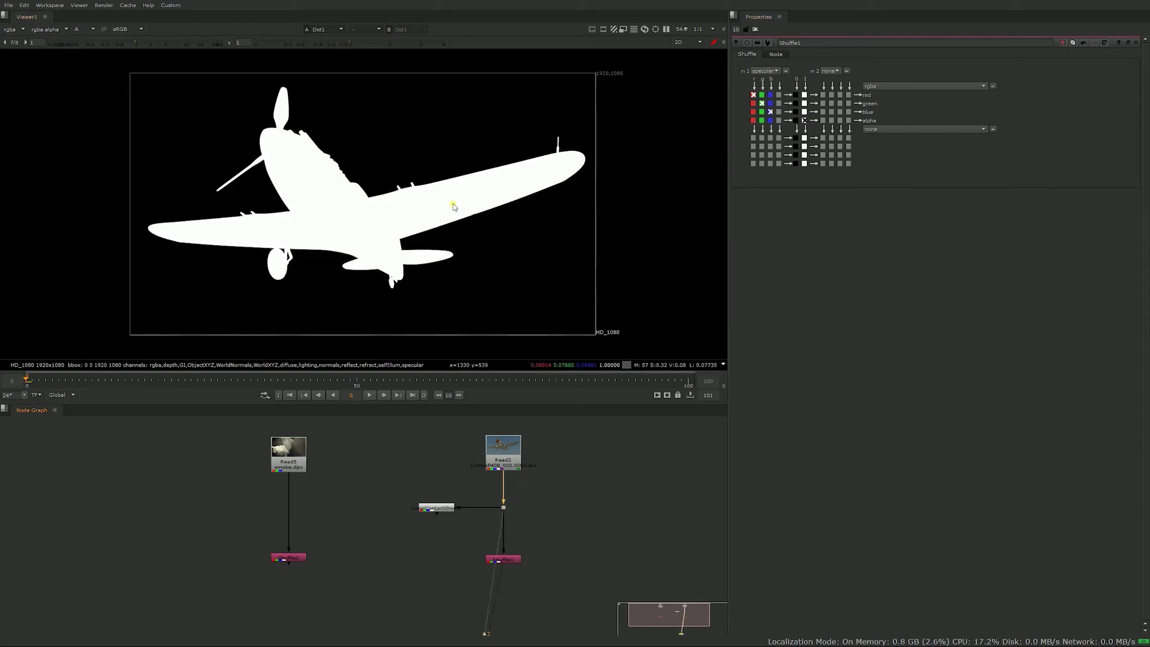
key("a")
left_click(503, 559)
key("1")
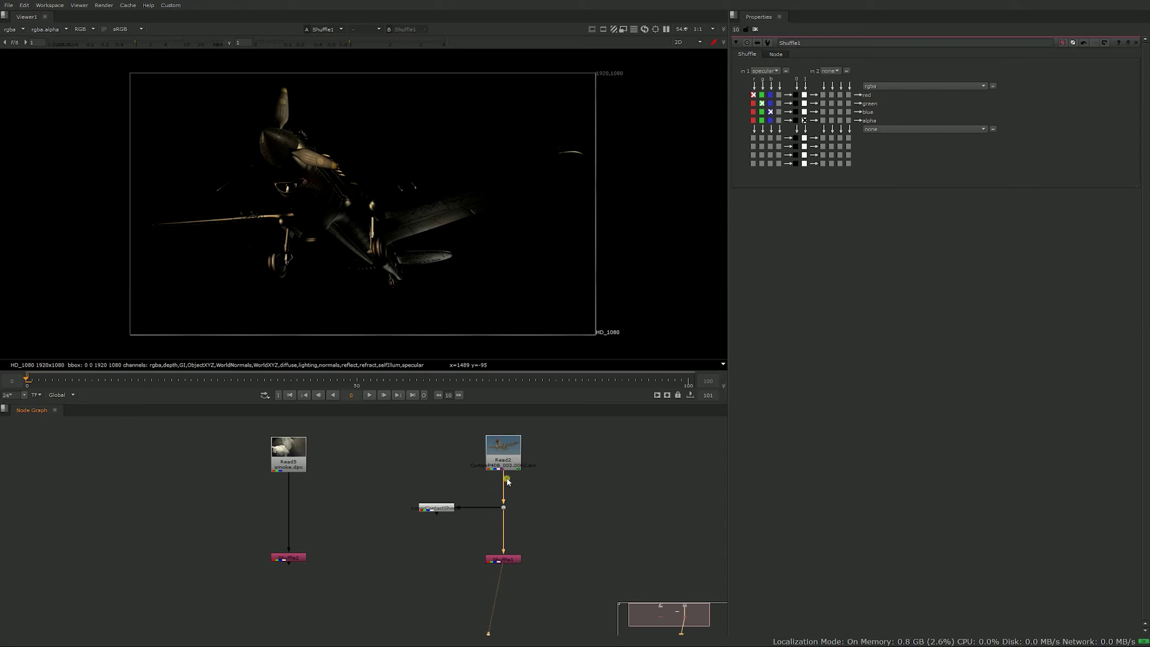
left_click(829, 71)
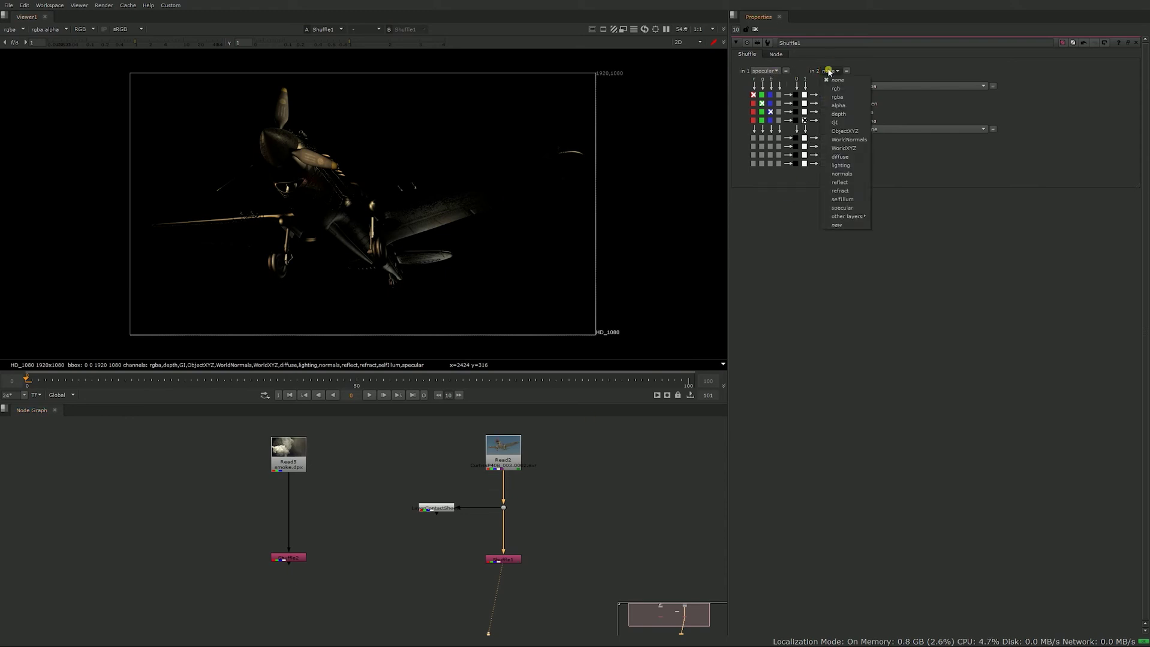
Step: Set Shuffle1's in 2 to rgba, take output alpha from in2's alpha, and restore blue→blue
left_click(841, 99)
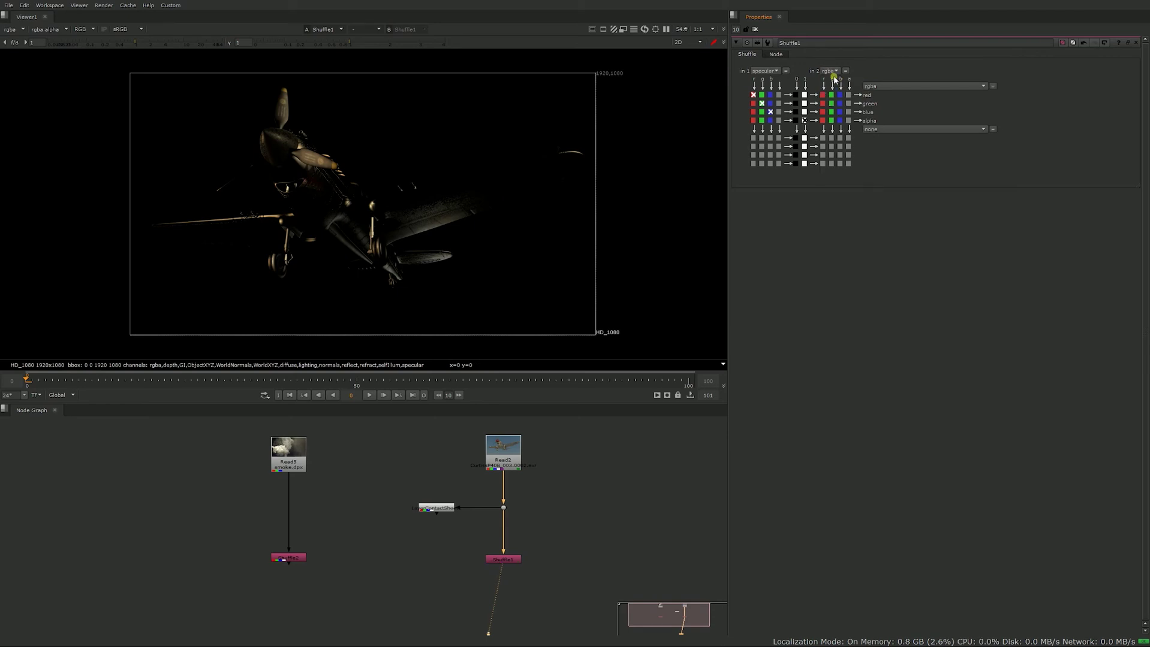
left_click(848, 120)
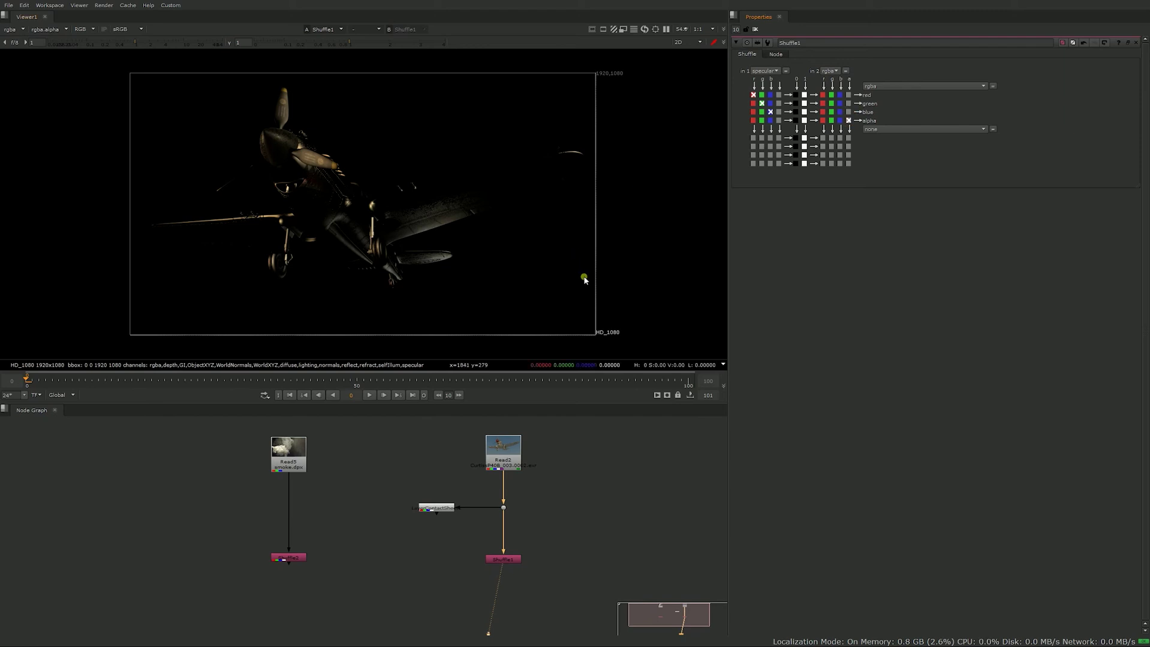
key("a")
key("a")
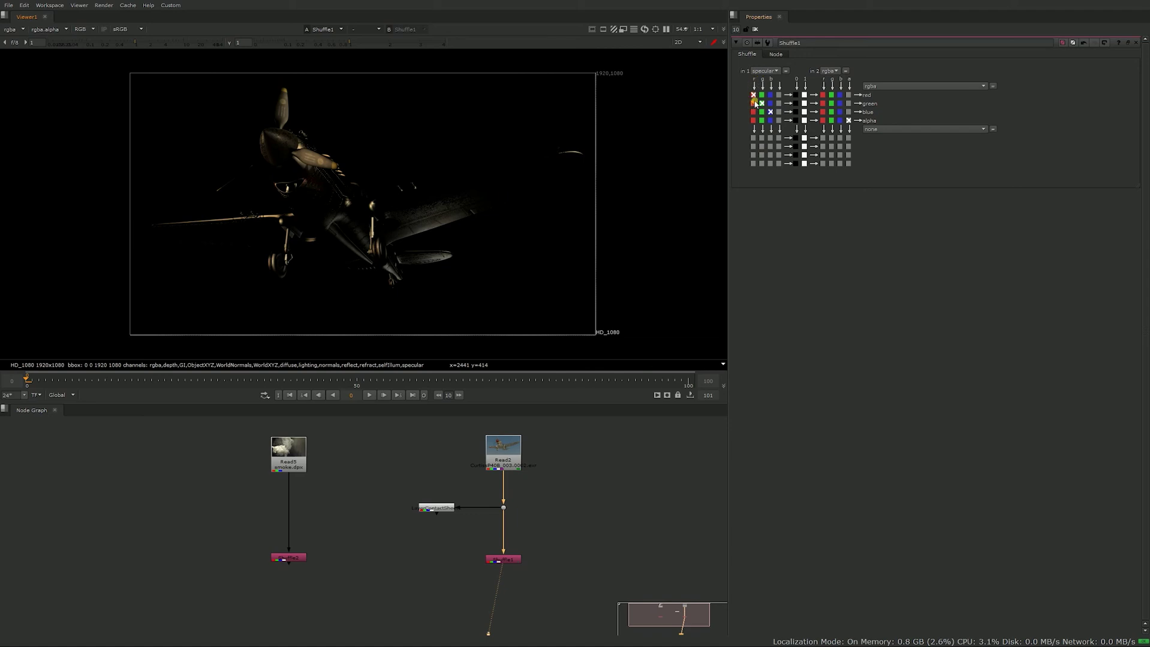
left_click(771, 112)
left_click(829, 71)
Step: Switch Shuffle1's in 2 to the alpha layer, then view the specular layer and rgba
left_click(837, 105)
left_click(14, 30)
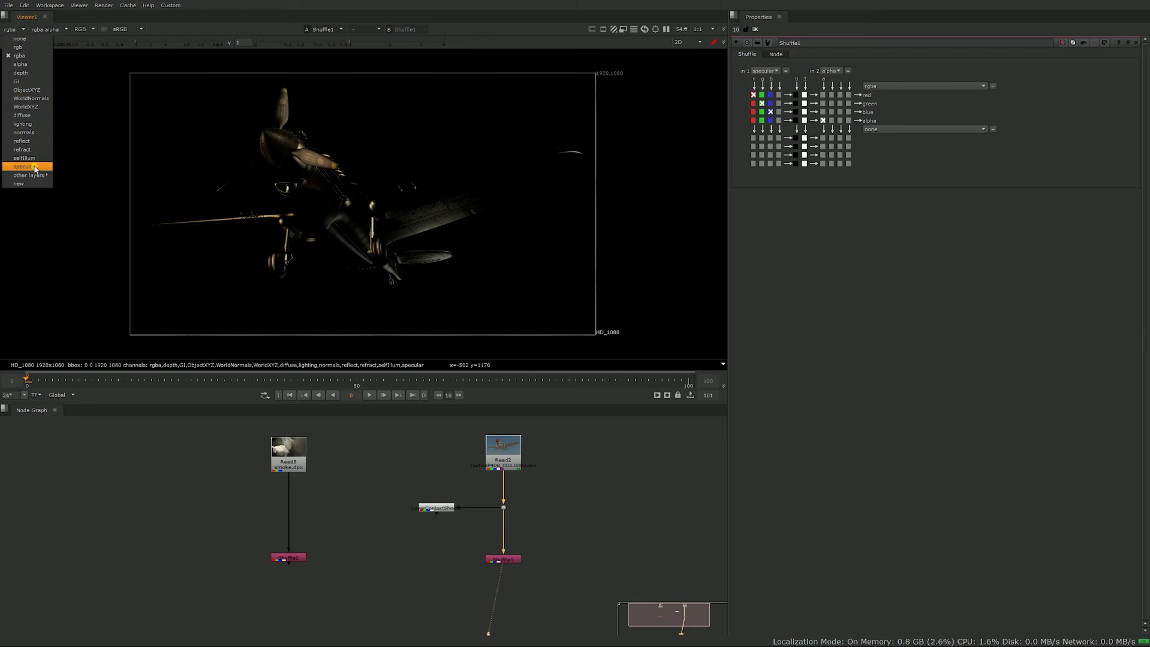
left_click(24, 166)
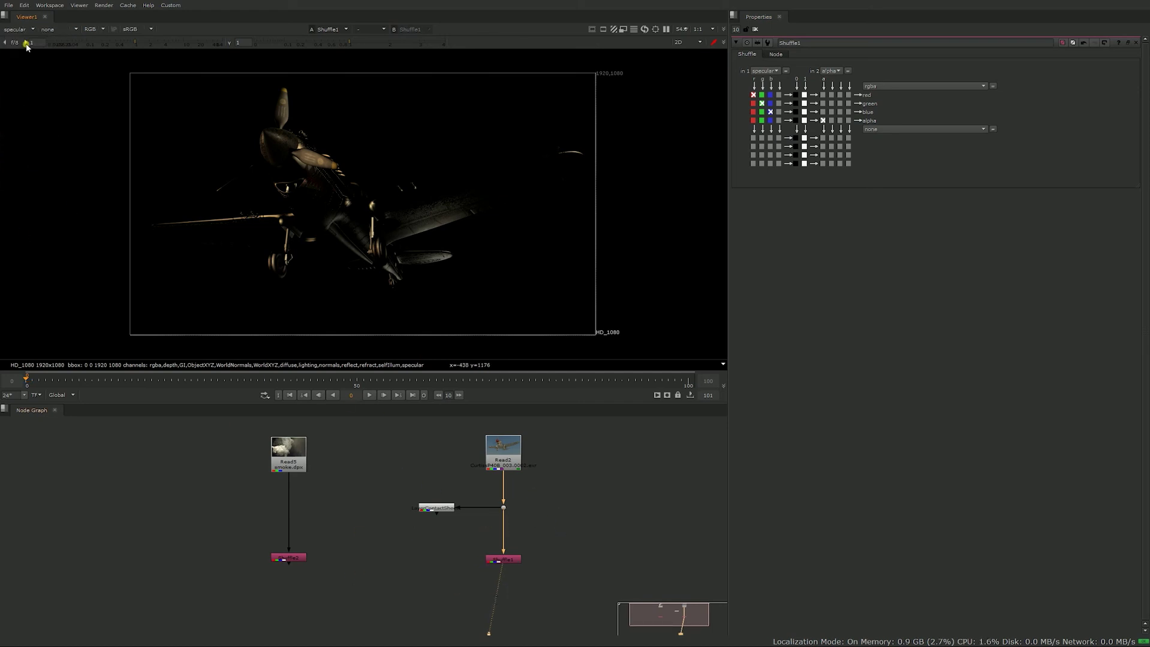
left_click(16, 30)
left_click(15, 52)
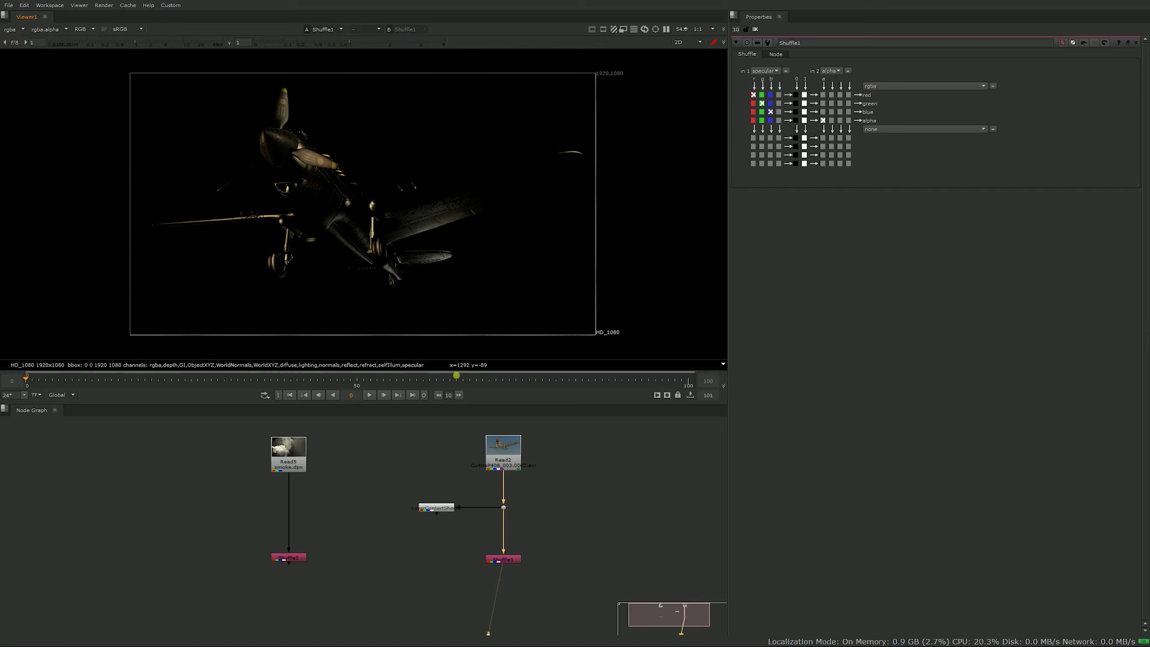
Step: Toggle the viewer between the original plane via Dot1 and Shuffle1's specular result
left_click_drag(526, 502, 465, 533)
key("1")
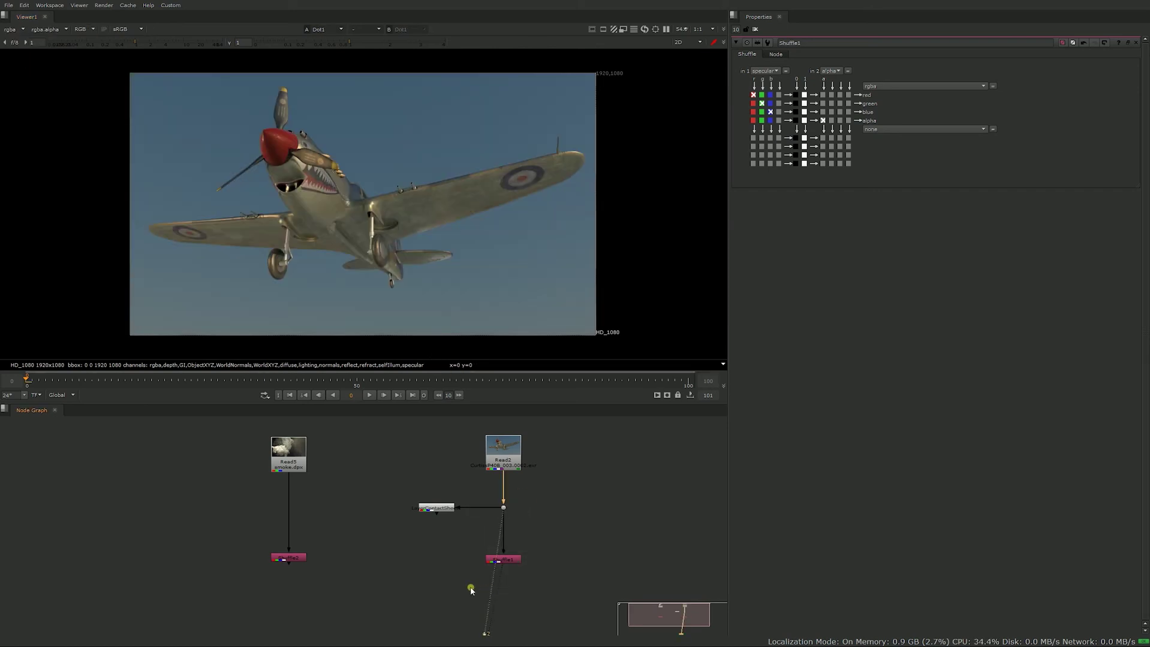
left_click_drag(471, 589, 586, 544)
key("1")
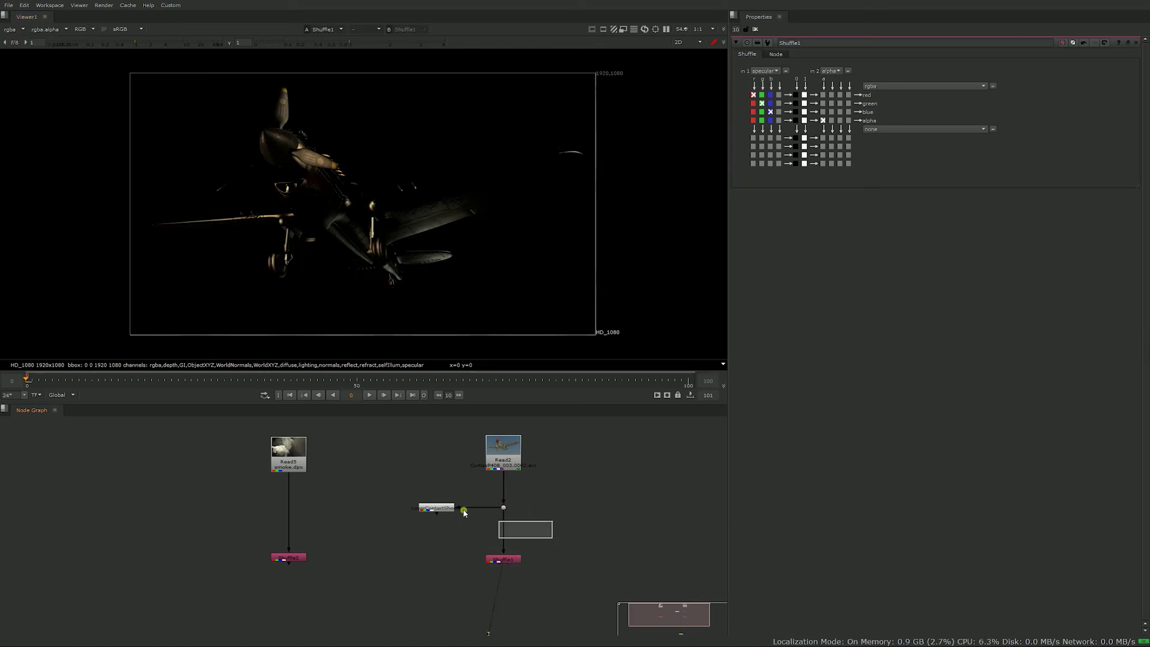
left_click_drag(464, 513, 474, 501)
key("1")
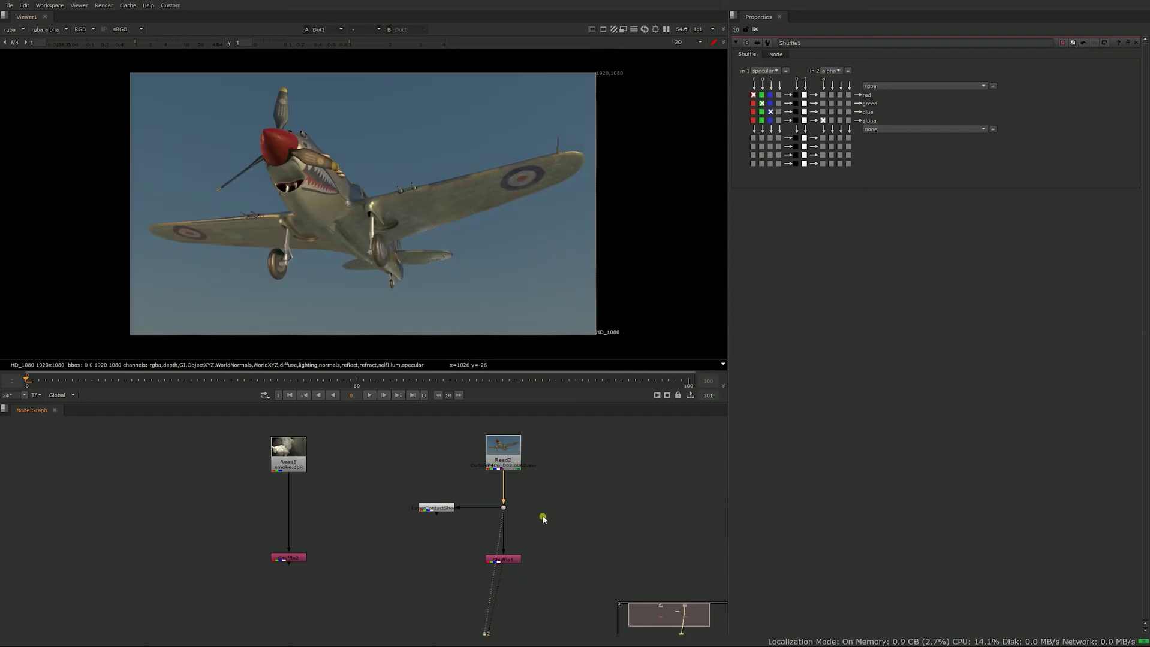